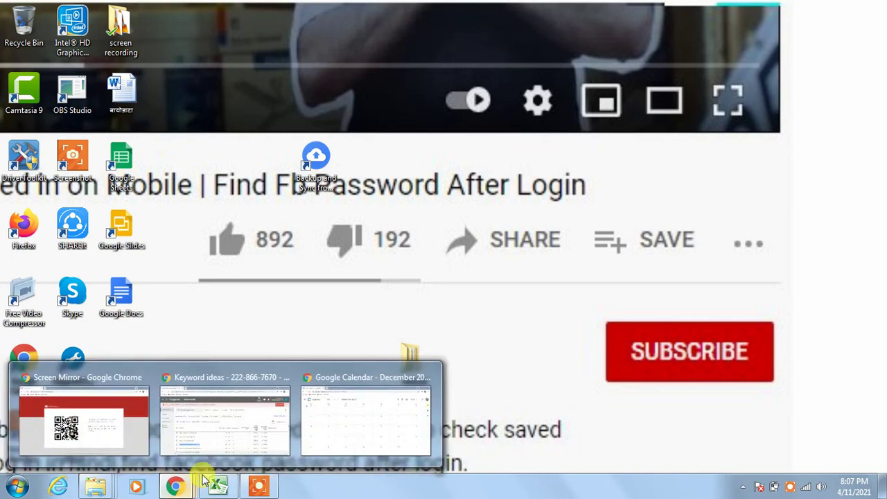
left_click(320, 427)
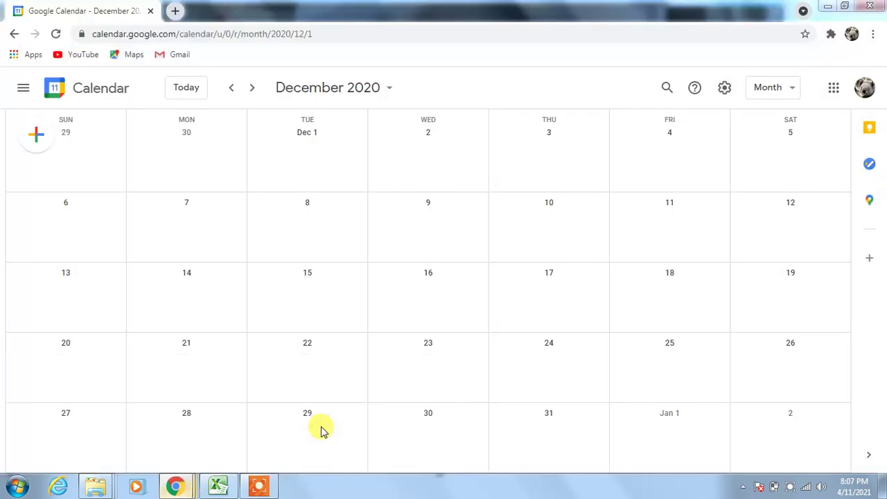
left_click(173, 12)
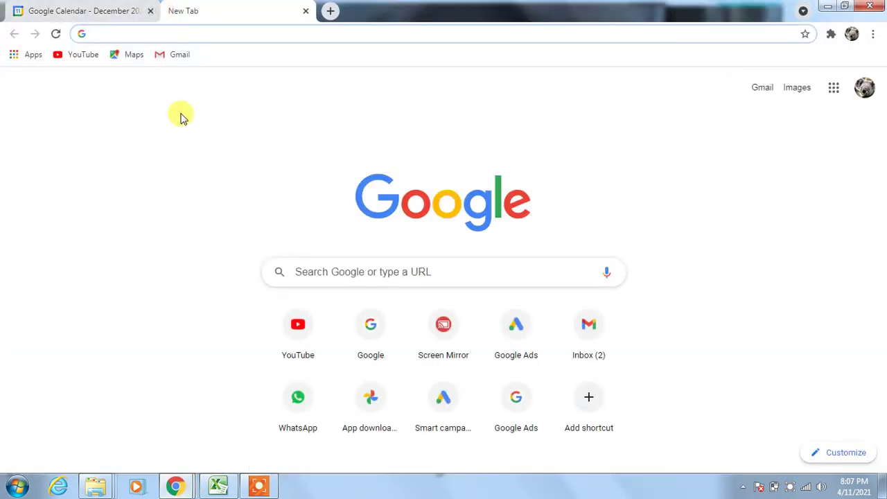
left_click(132, 12)
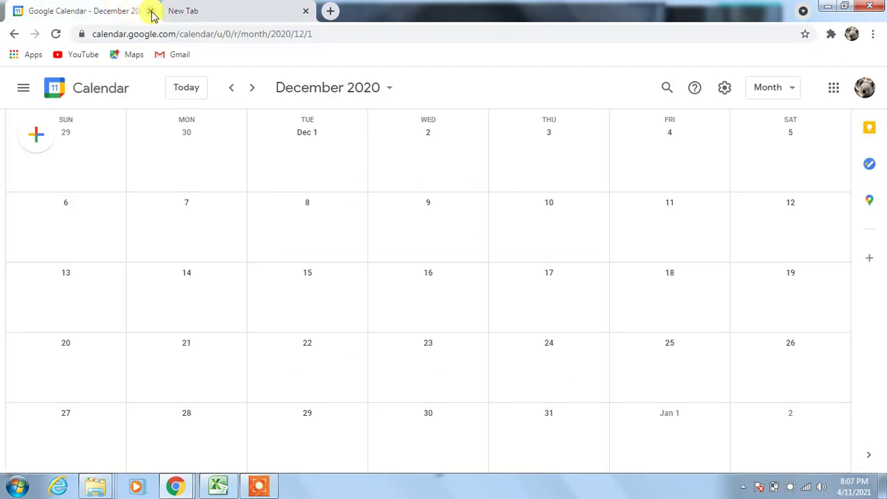
left_click(151, 11)
left_click(142, 34)
type("goo")
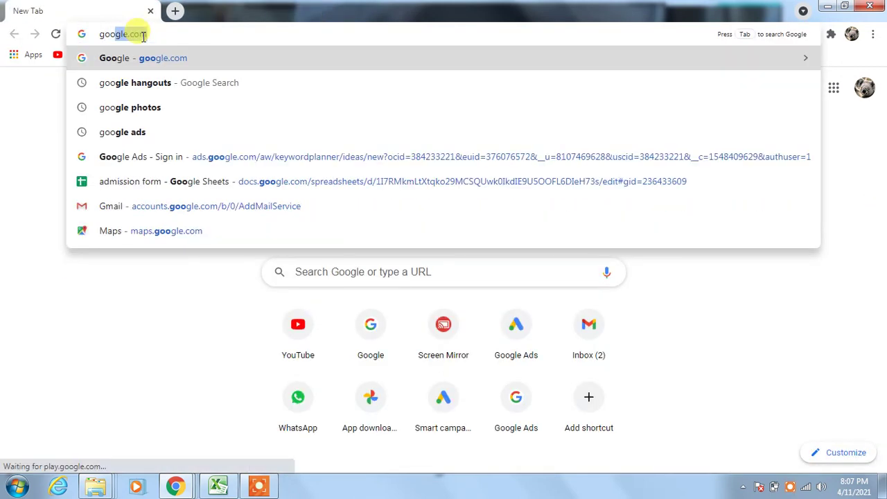
key("Return")
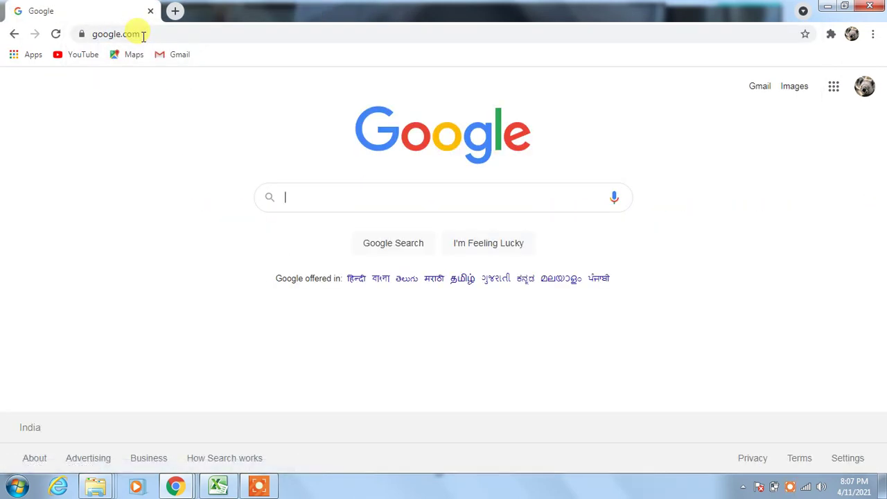
- Check which Google account is signed in by viewing the account details
left_click(865, 87)
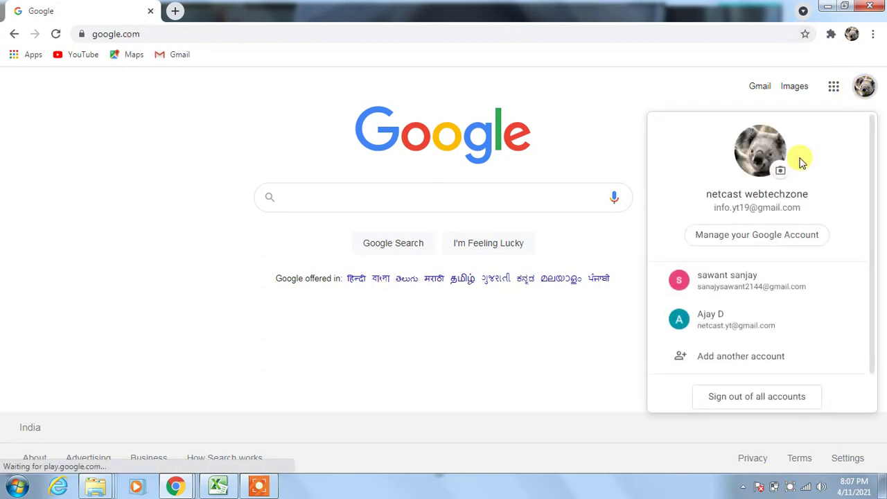
left_click_drag(800, 213, 691, 192)
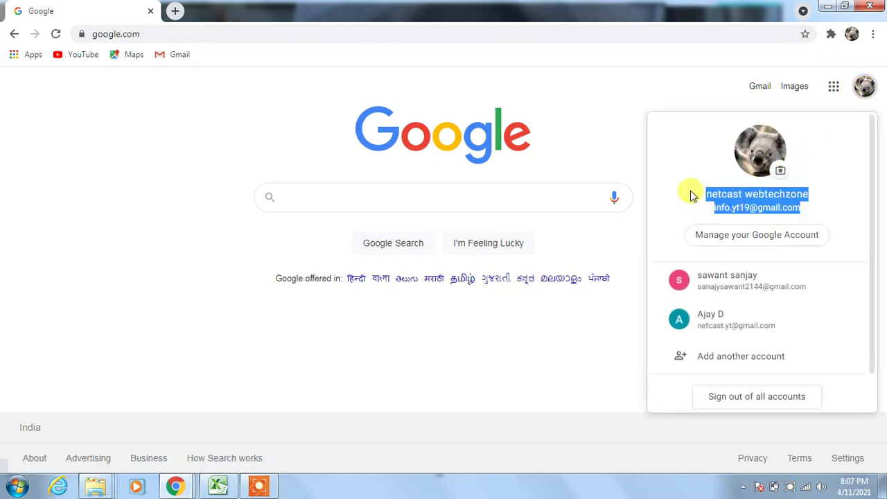
left_click(596, 104)
left_click(865, 90)
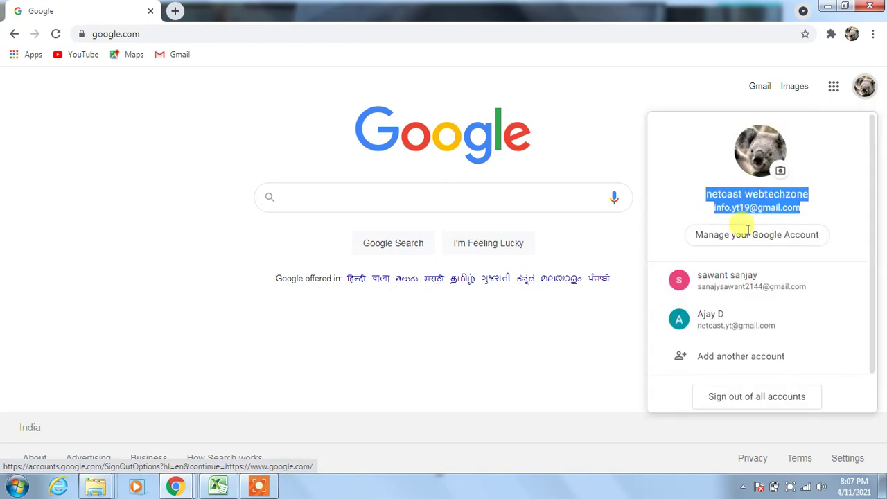
left_click(632, 111)
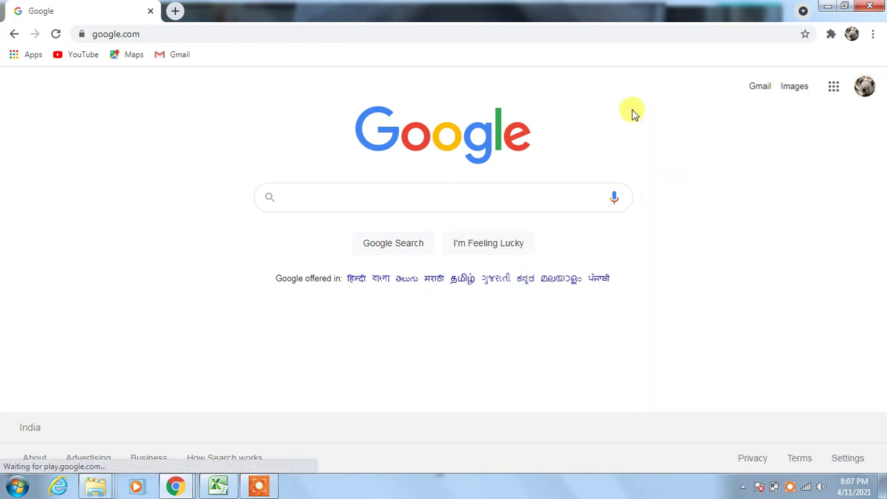
- Browse the Google apps list and the full page of Google products, closing the products page when done
left_click(834, 88)
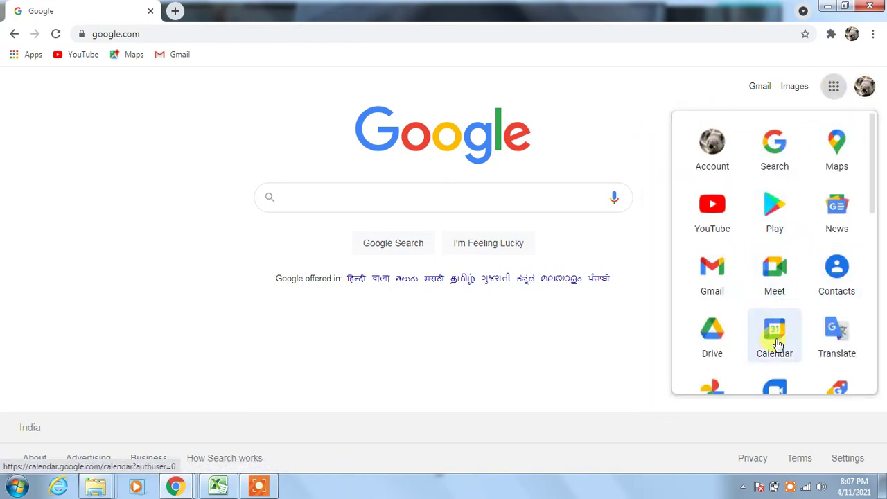
scroll(777, 345, "down", 4)
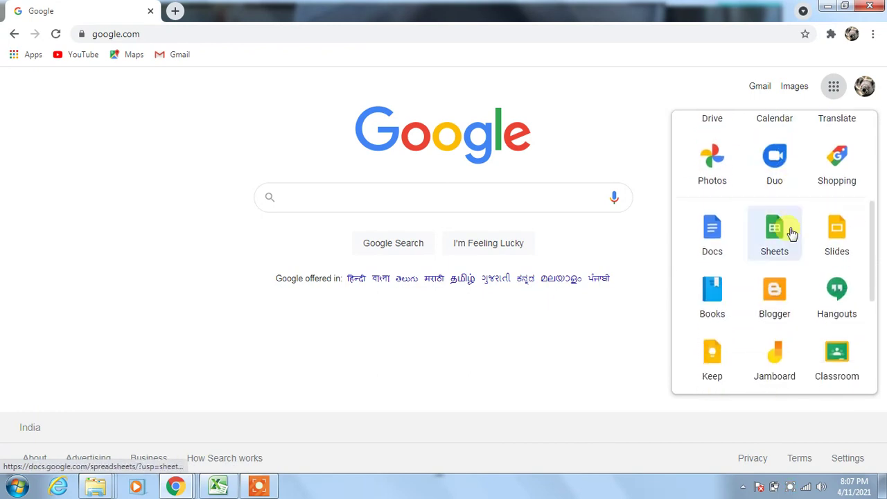
scroll(792, 234, "down", 3)
left_click(769, 372)
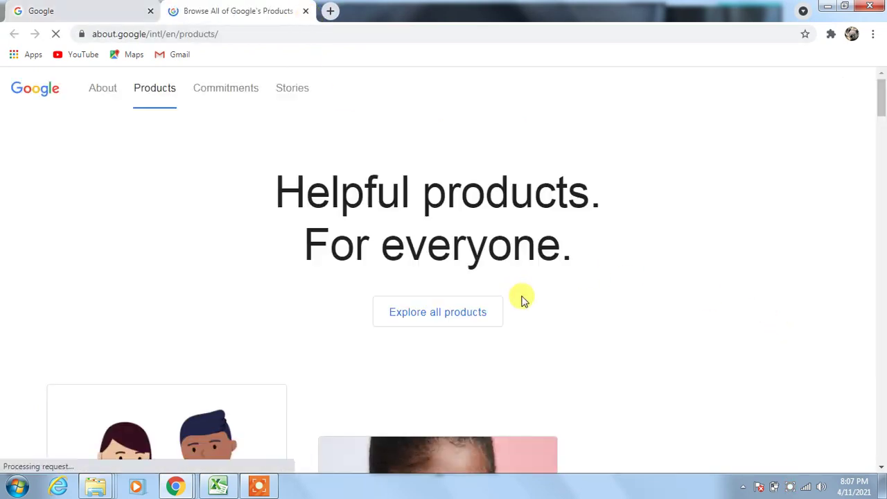
scroll(370, 250, "down", 15)
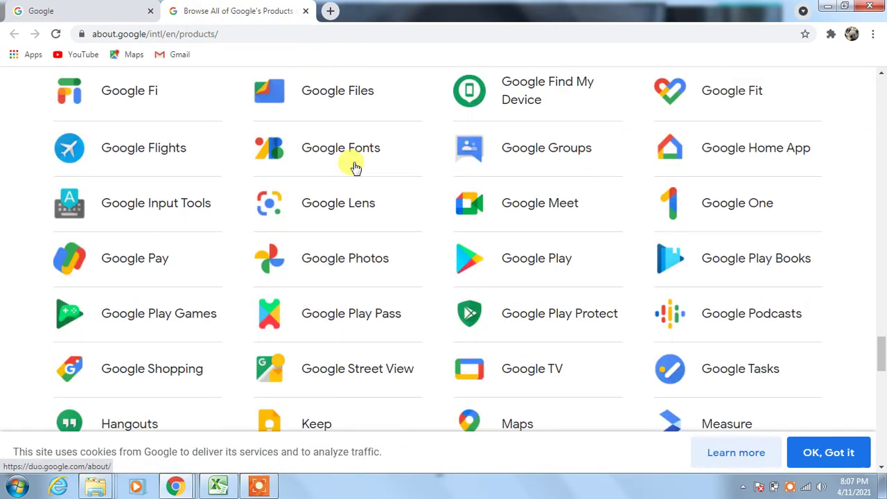
left_click(305, 11)
- Open Google Calendar from the Google apps list and expand the main menu to show the list of calendars
left_click(833, 87)
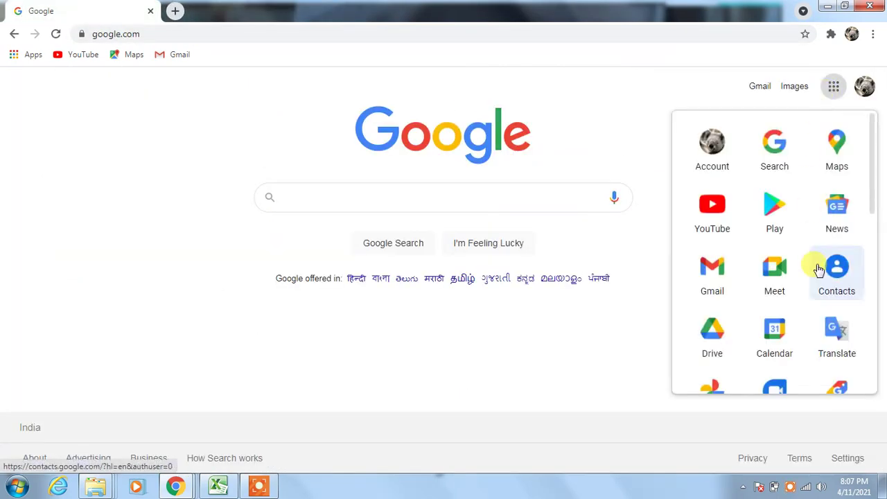
left_click(776, 336)
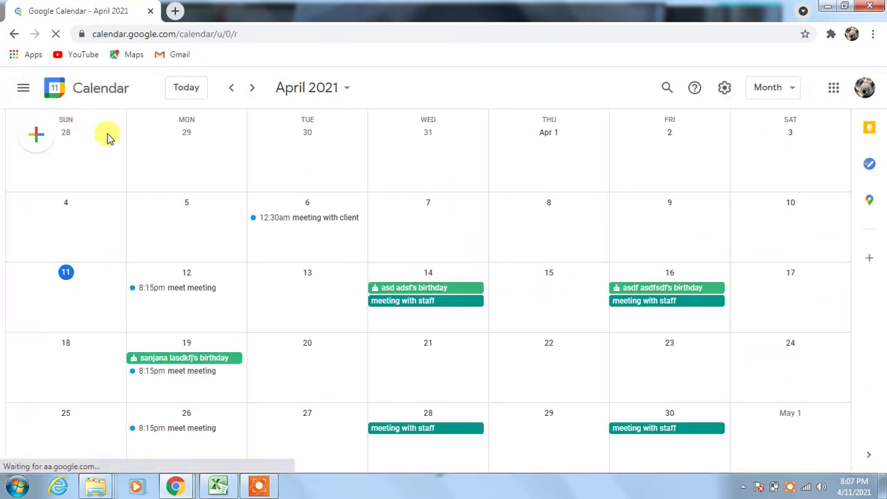
key("k")
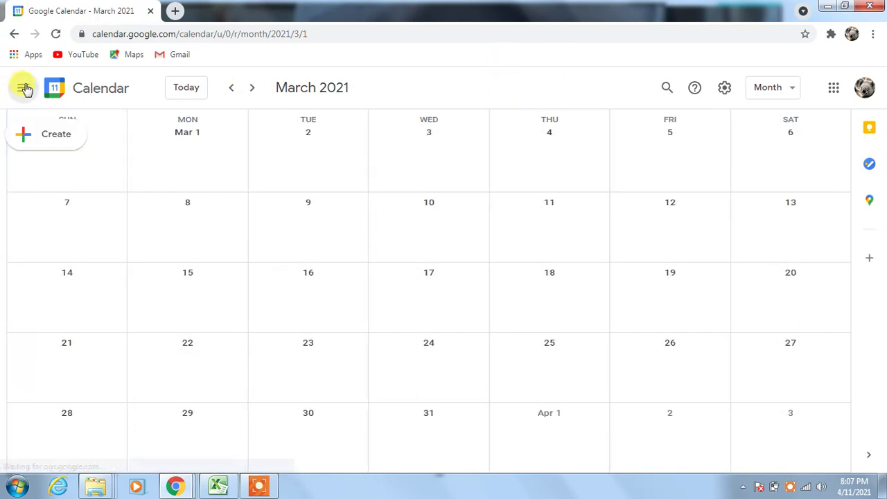
left_click(23, 88)
scroll(99, 297, "down", 2)
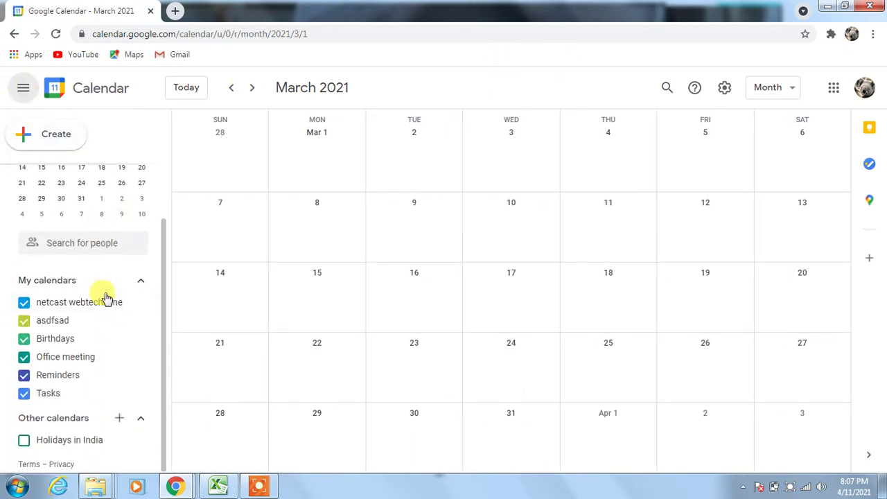
- Toggle the Birthdays calendar off and on, and browse the months back to January 2021 and forward to April 2021
left_click(57, 338)
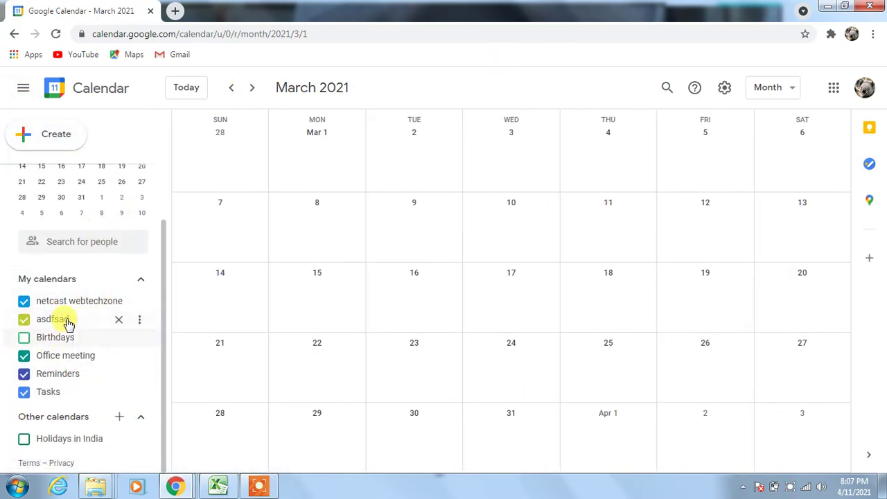
left_click(59, 337)
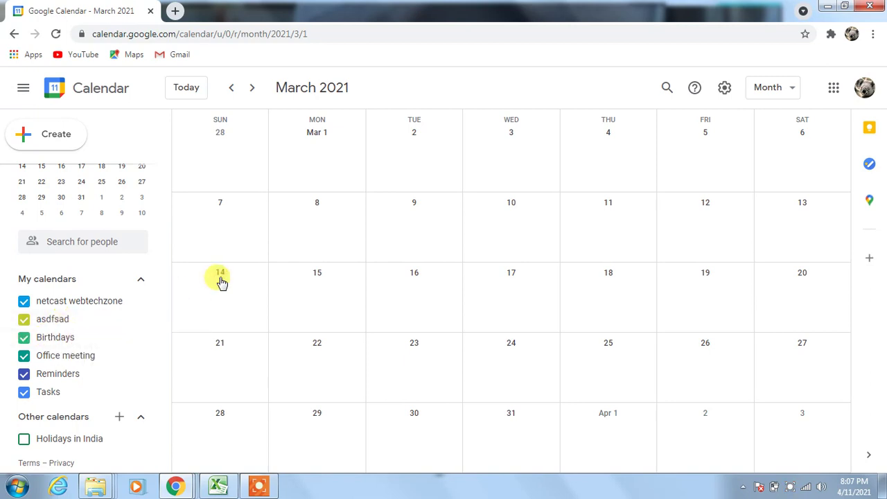
key("k")
key("k")
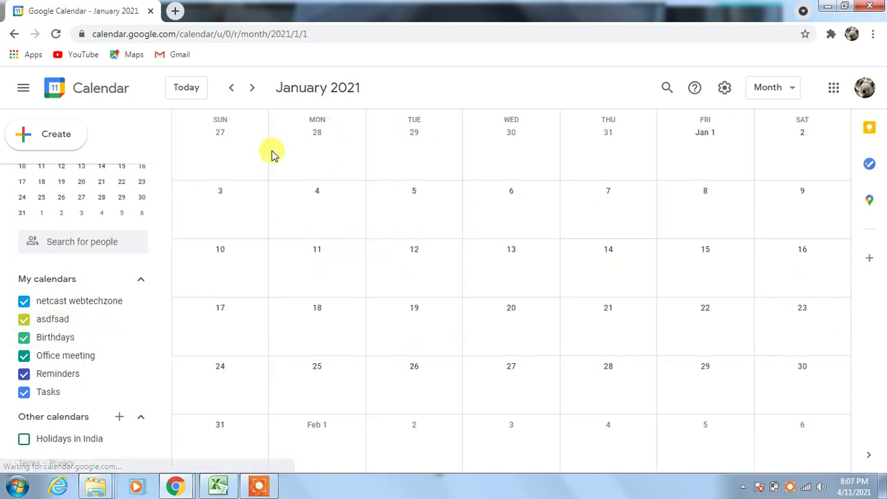
key("j")
key("j")
key("j")
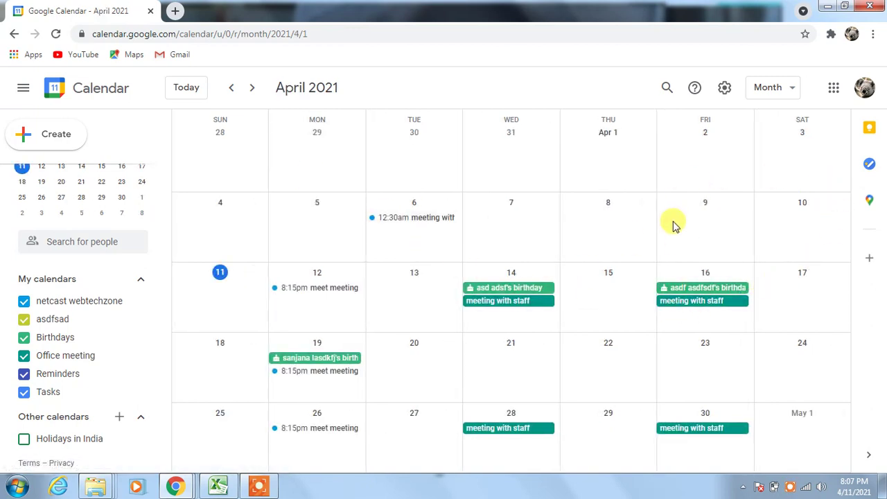
- Create a new event on April 9, 2021 and title it "manager meetings"
left_click(699, 222)
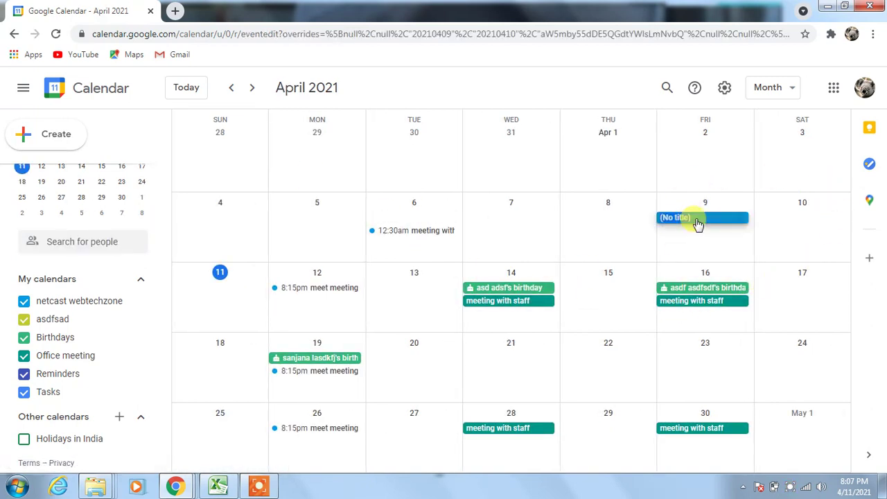
scroll(201, 262, "down", 1)
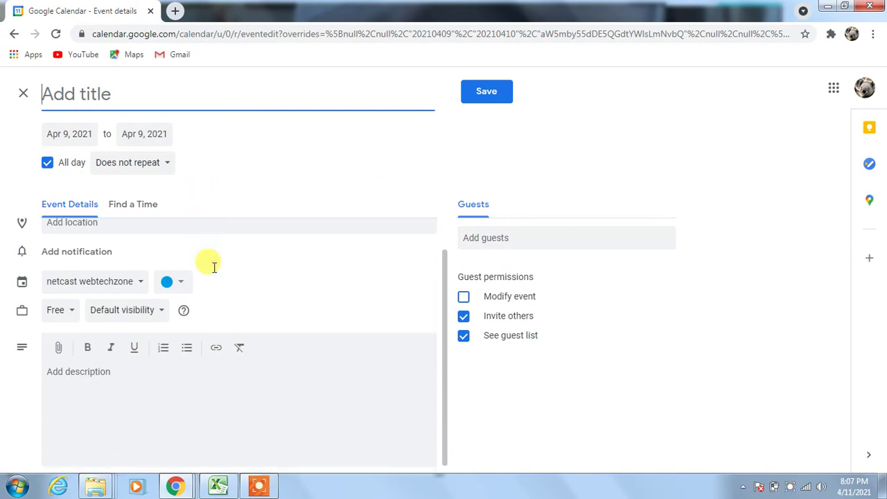
scroll(222, 270, "up", 1)
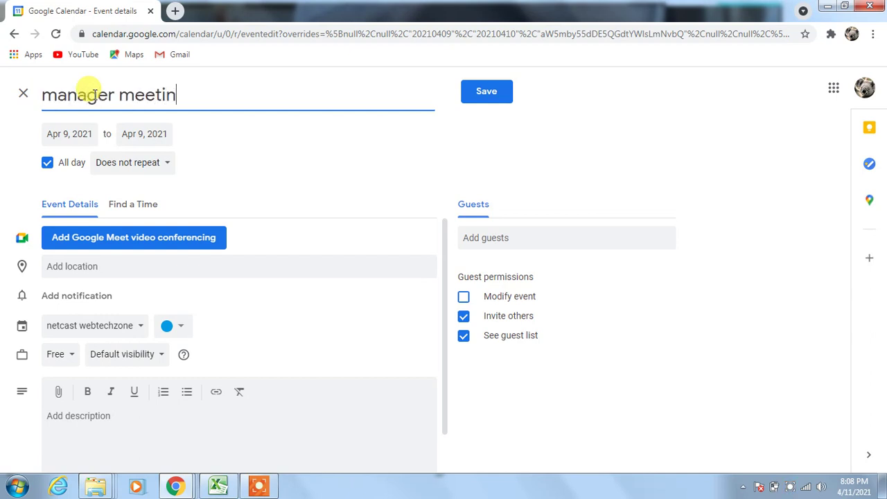
- Set the event's start date to April 14, 2021 and check the end date
left_click(77, 137)
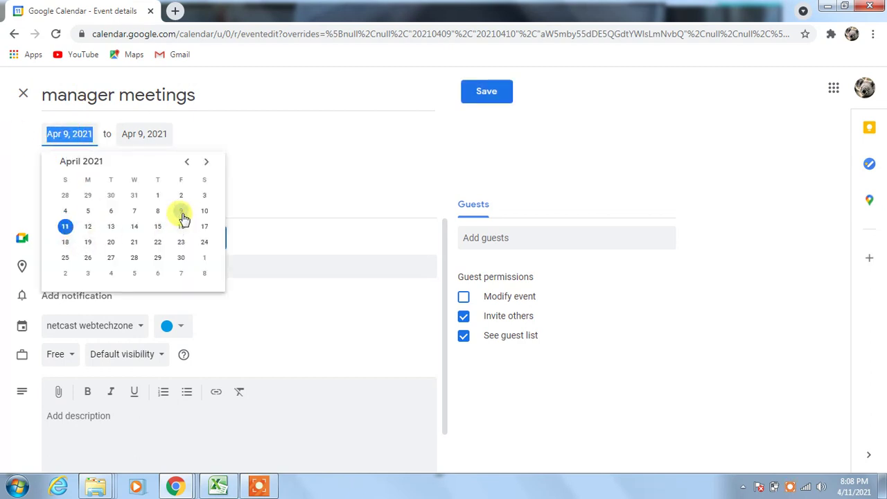
left_click(134, 226)
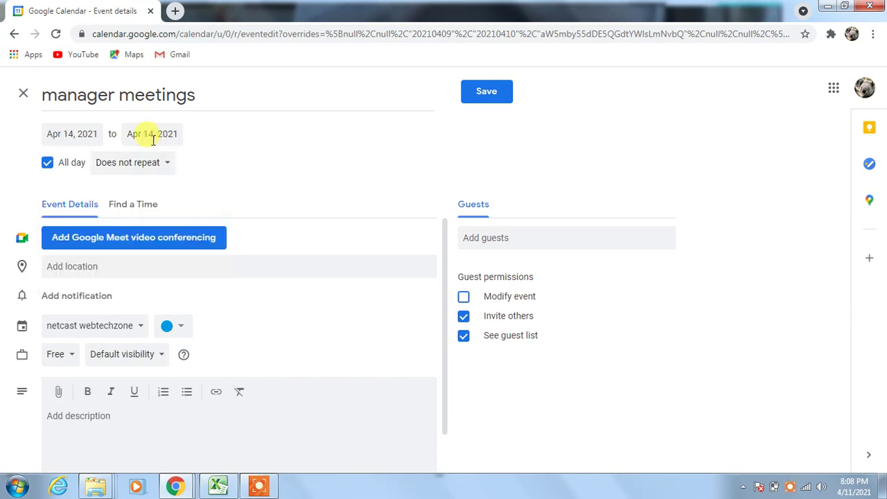
left_click(153, 136)
left_click(1, 201)
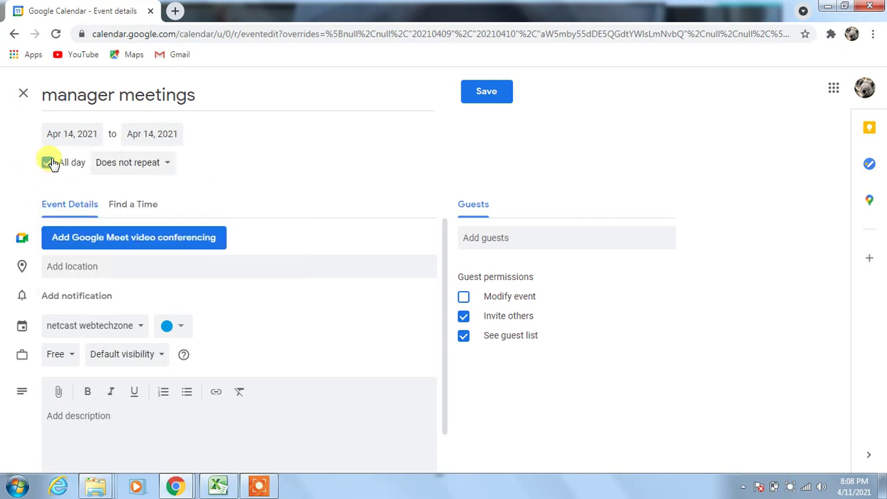
left_click(148, 133)
left_click(335, 132)
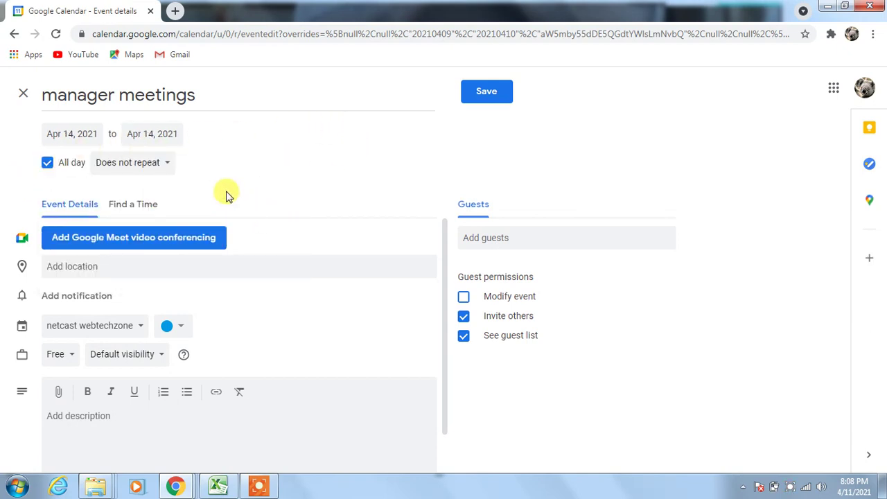
- Turn off the all-day setting and set the event time from 10:00am to 10:30am
left_click(47, 163)
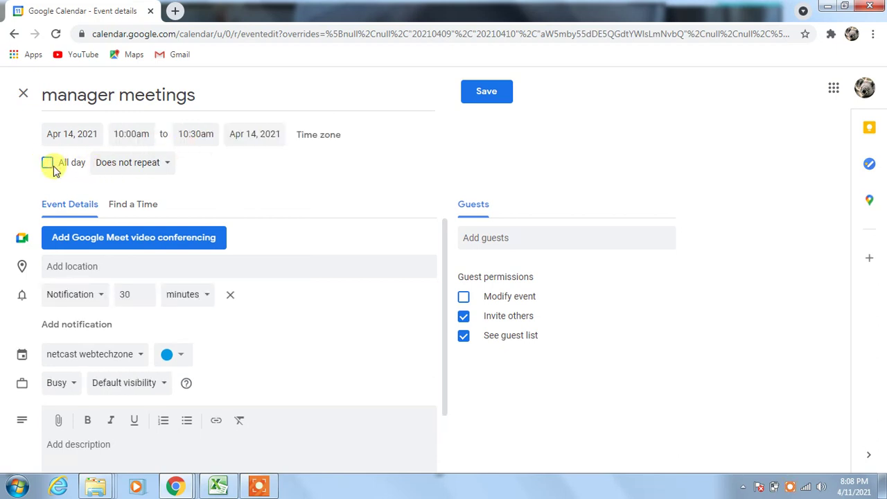
left_click(137, 135)
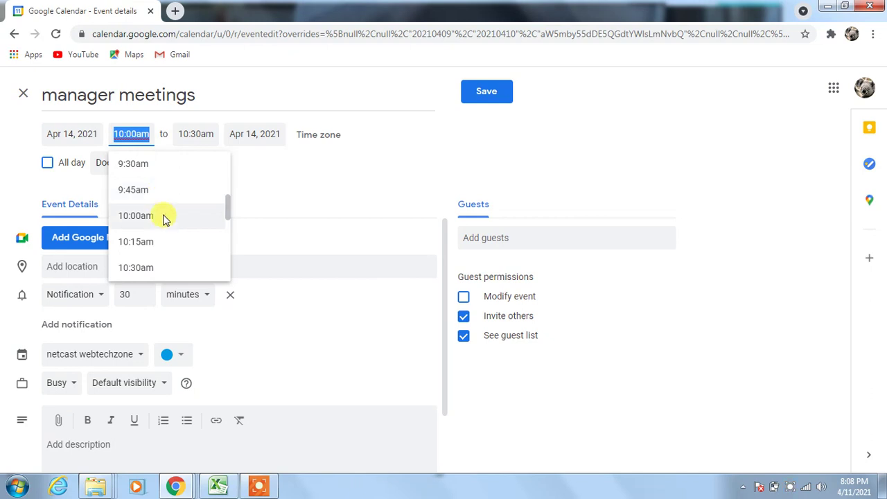
left_click(168, 219)
left_click(197, 135)
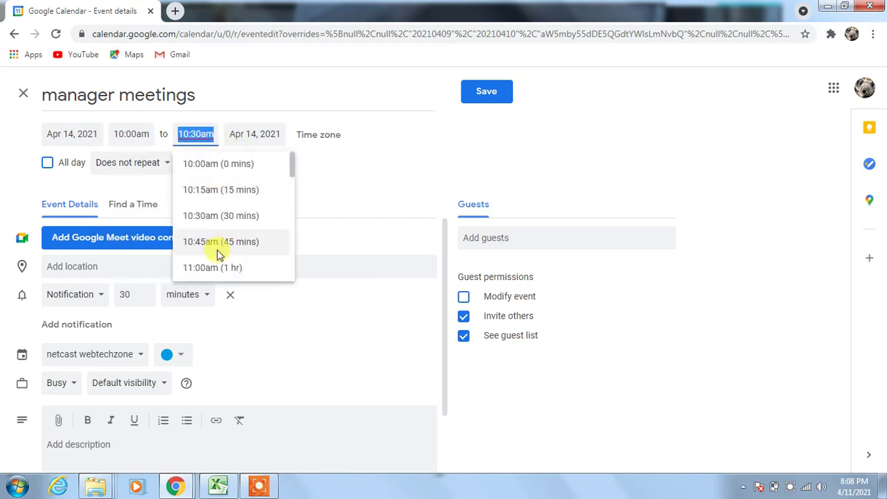
left_click(216, 215)
- Make the event all-day and set it to repeat weekly on Wednesday
left_click(50, 165)
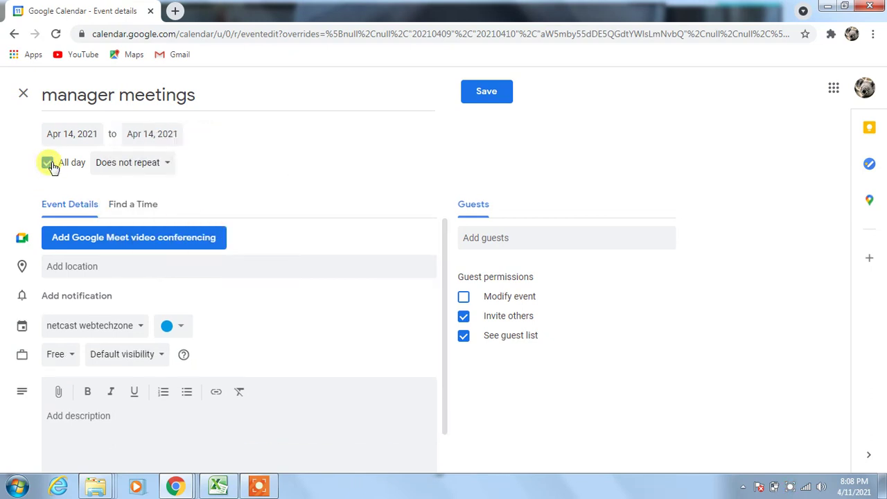
left_click(50, 165)
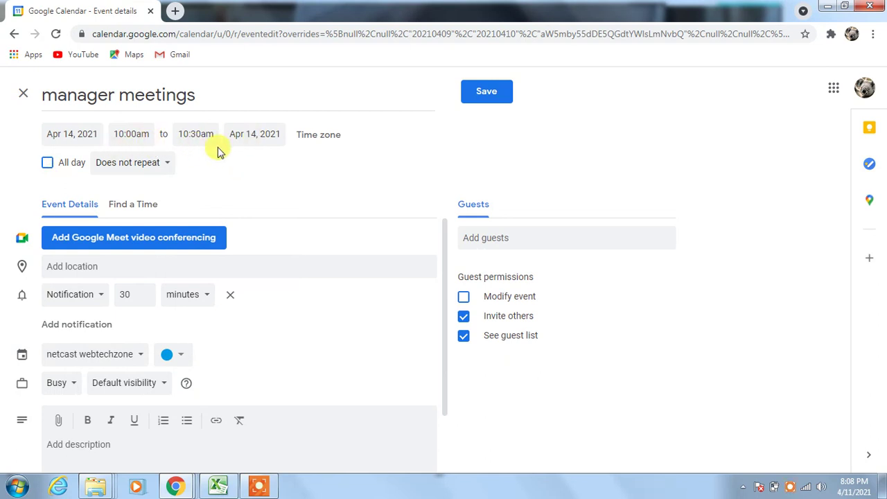
left_click(48, 164)
left_click(143, 166)
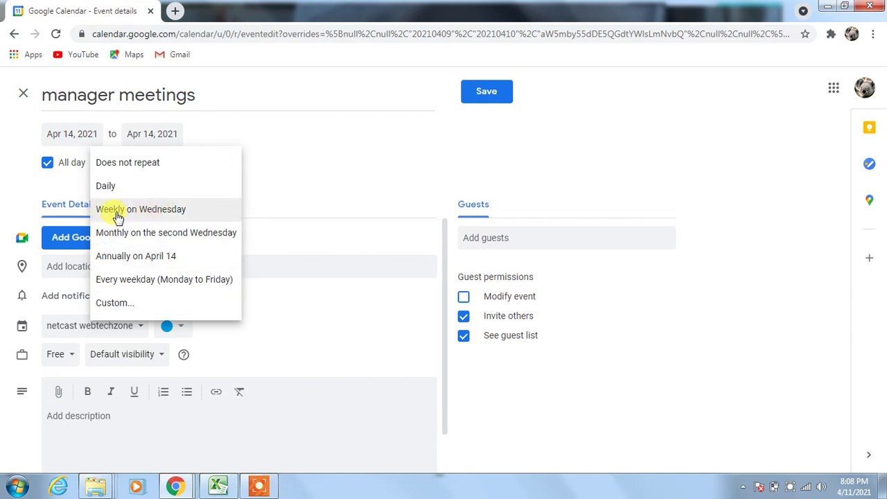
left_click(167, 212)
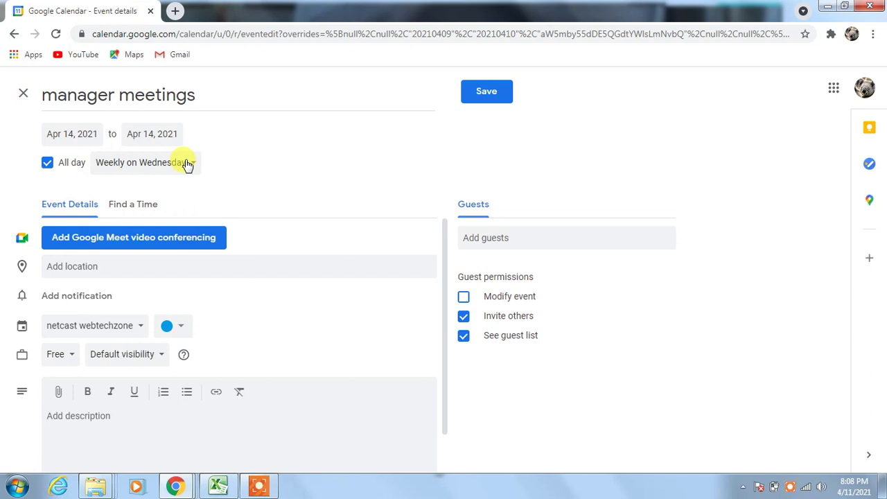
- Turn off the event's all-day setting and set its notification to 20 minutes before
left_click(48, 163)
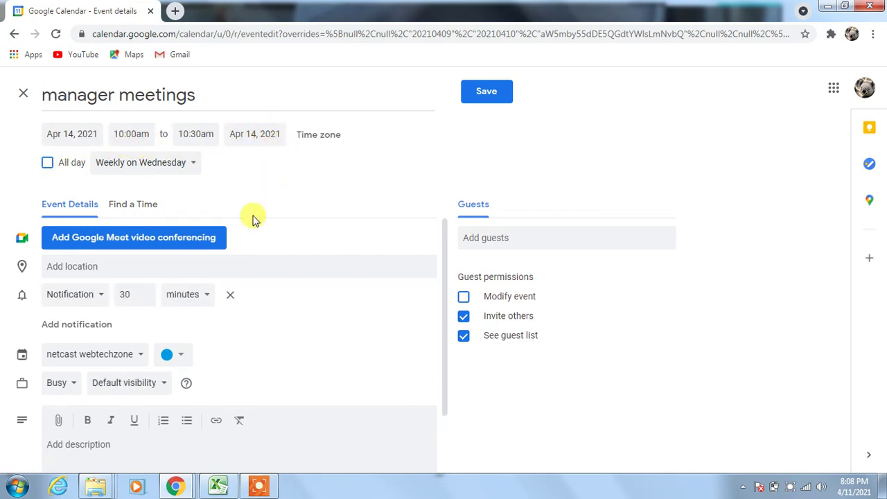
scroll(233, 239, "down", 2)
scroll(187, 239, "up", 2)
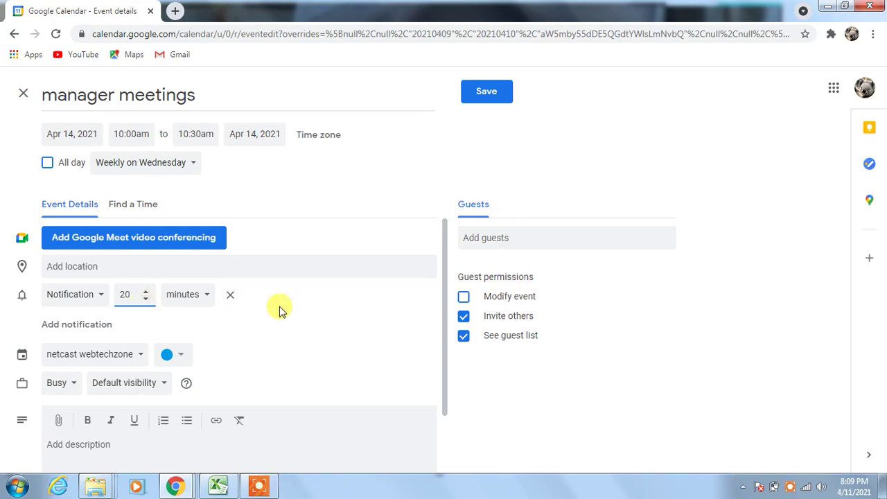
left_click(309, 301)
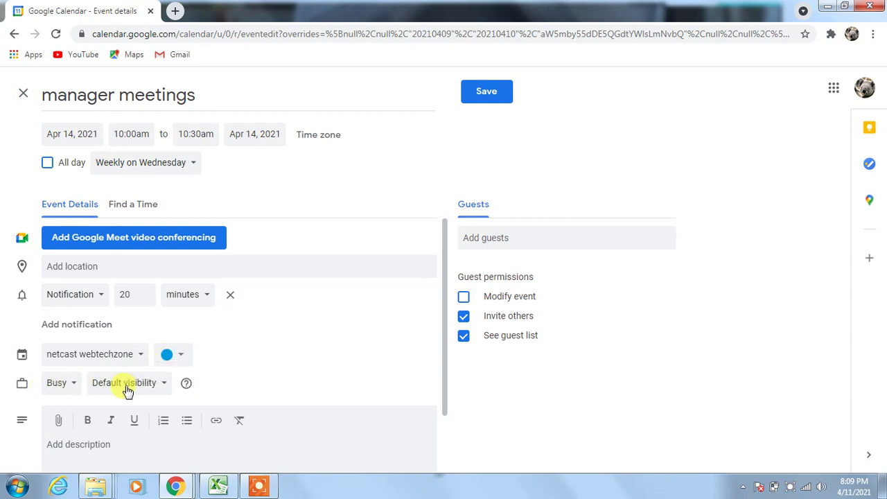
- Try the Free availability option for the event and set it back to Busy
left_click(62, 388)
left_click(65, 409)
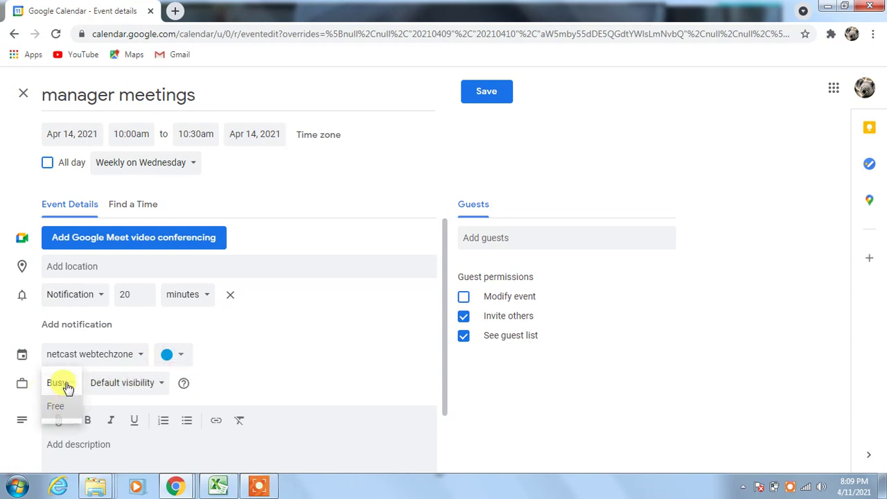
left_click(64, 389)
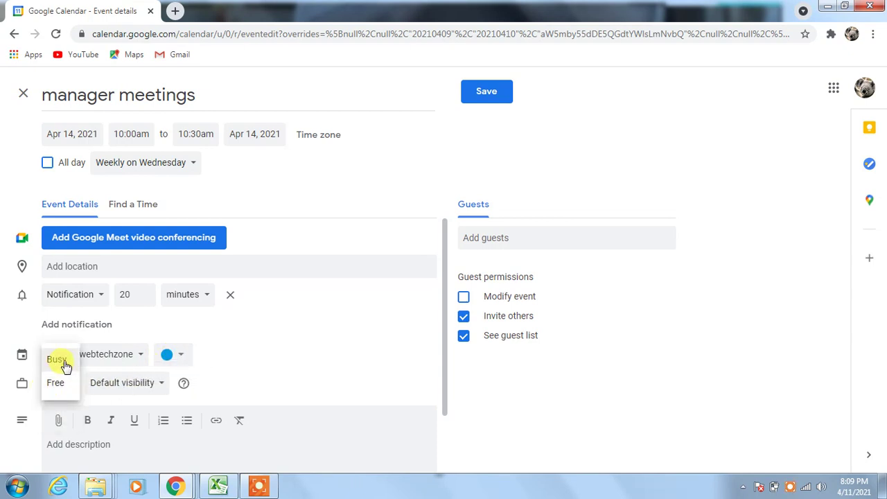
left_click(65, 365)
- Try the Public and Private visibility options for the event and return it to Default visibility
left_click(126, 391)
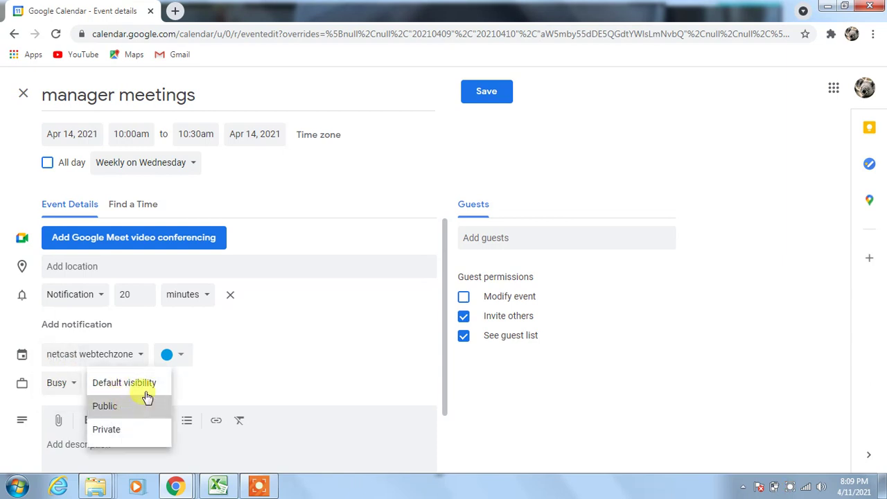
left_click(142, 404)
left_click(123, 388)
left_click(122, 415)
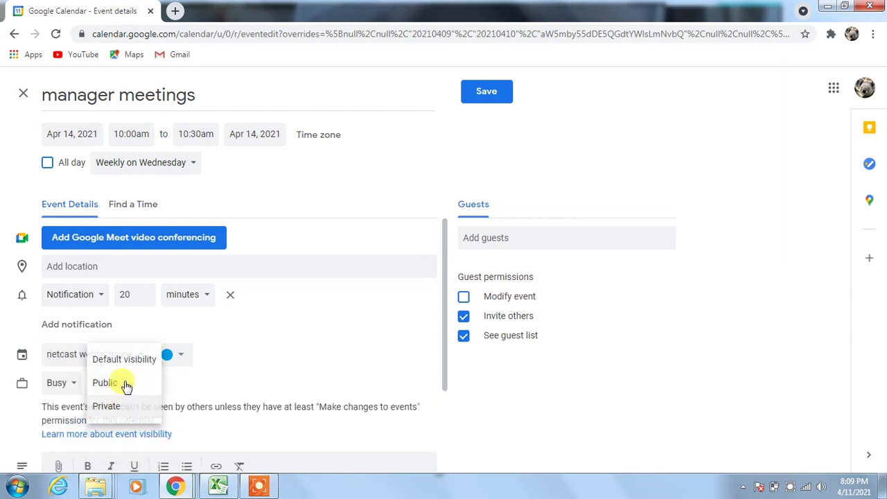
left_click(122, 387)
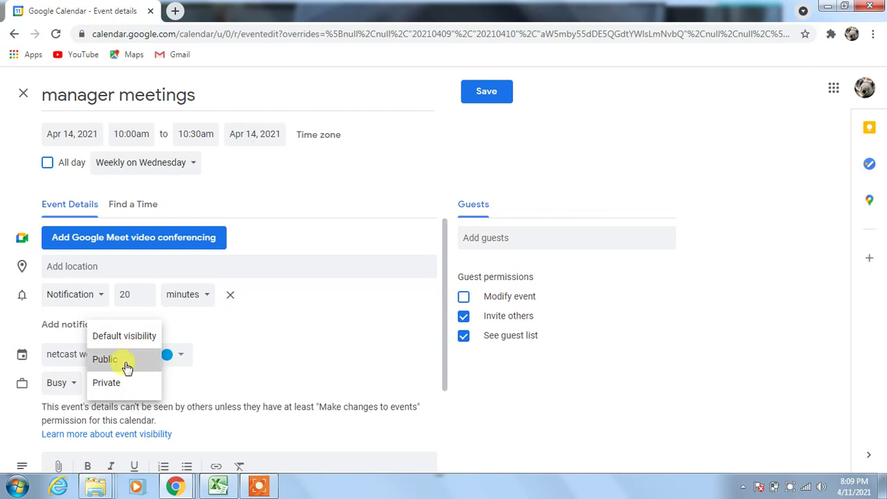
left_click(124, 363)
left_click(115, 388)
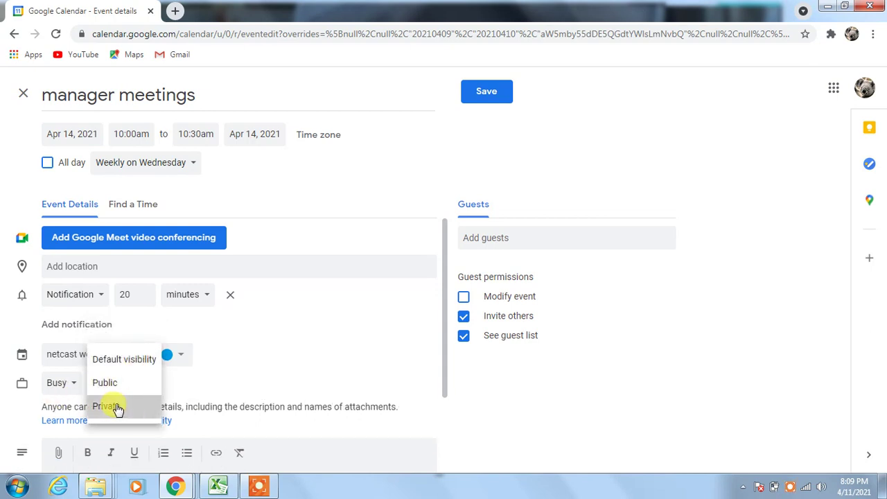
left_click(119, 410)
left_click(120, 388)
left_click(142, 336)
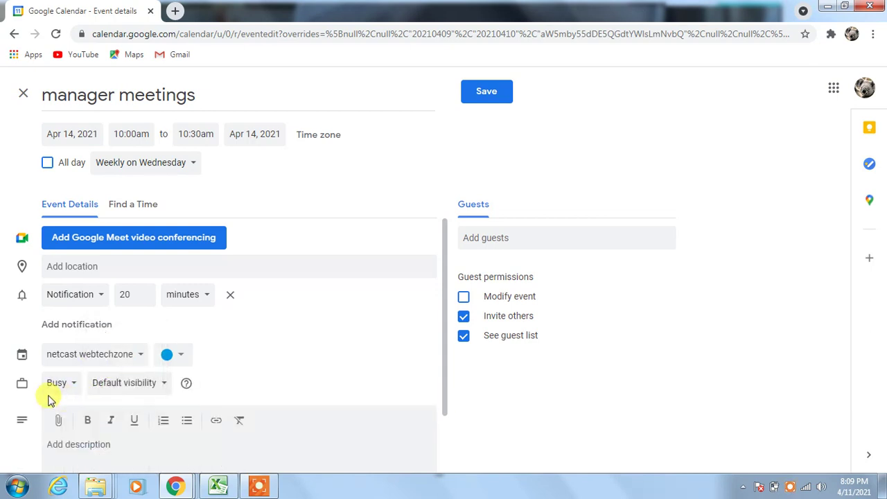
- Enter the event description "asdfasdfasdf" and remove the guests' permission to invite others
left_click(62, 383)
left_click(170, 445)
left_click(182, 446)
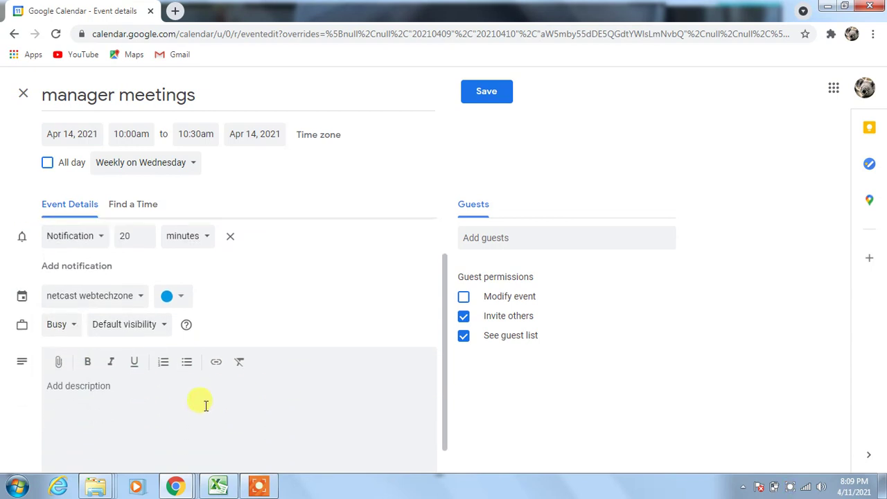
type("asdfasdfasdf")
left_click(618, 319)
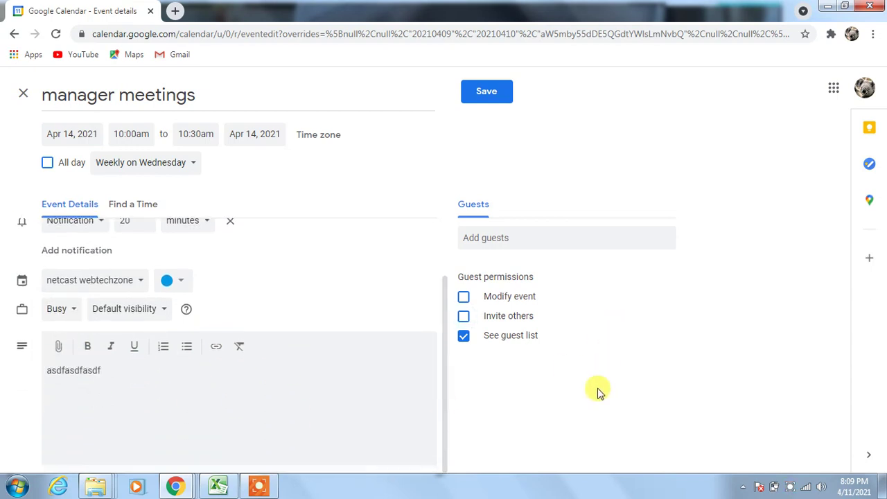
scroll(317, 390, "up", 1)
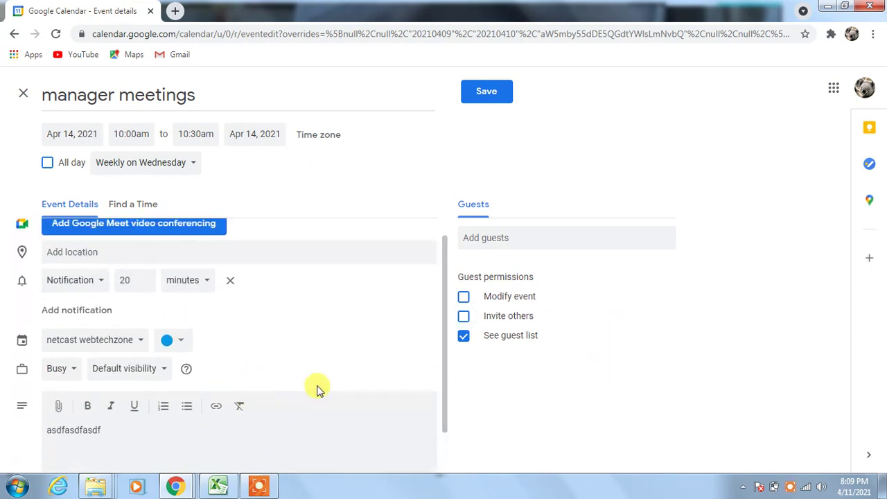
- Add a guest by e-mail address, save the event and send the invitation e-mail
left_click(517, 237)
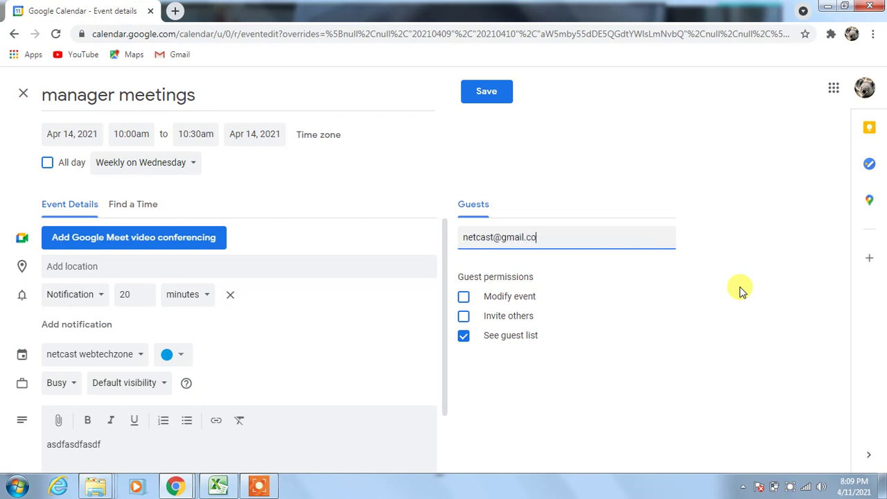
key("Return")
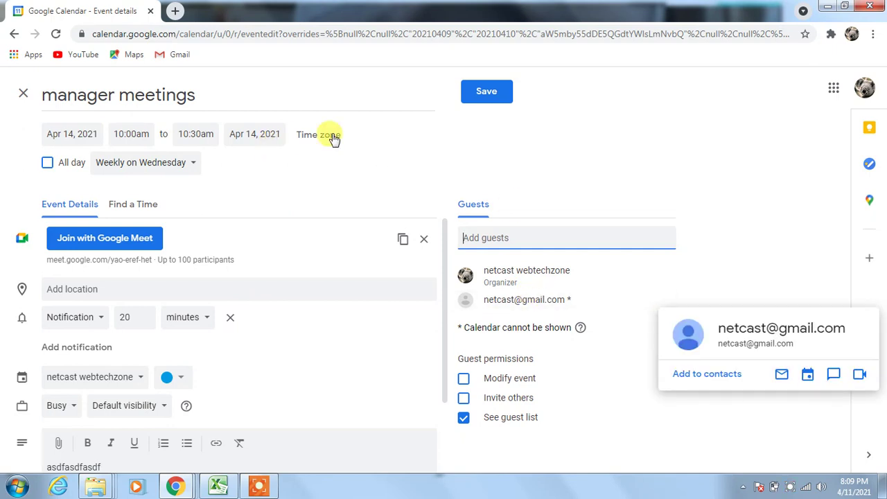
left_click(488, 100)
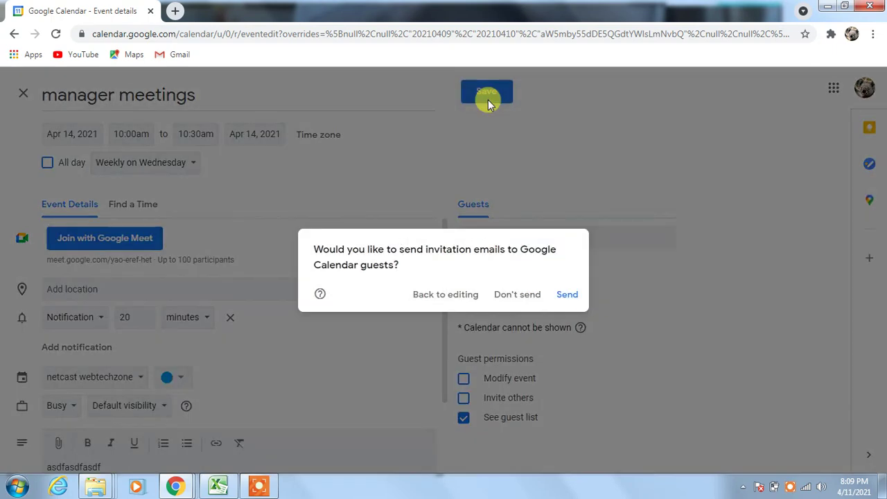
left_click(568, 297)
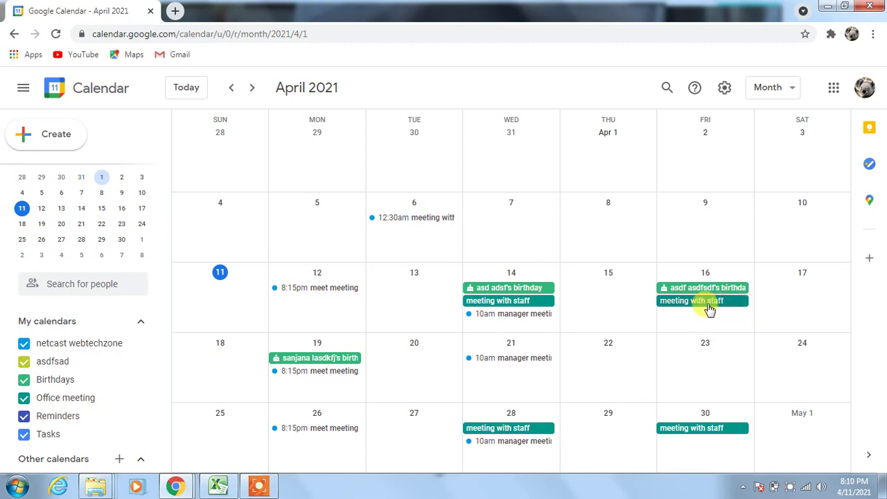
- Review the details of the April 14 "manager meetings" event, close them and look at the May 2021 calendar
left_click(519, 315)
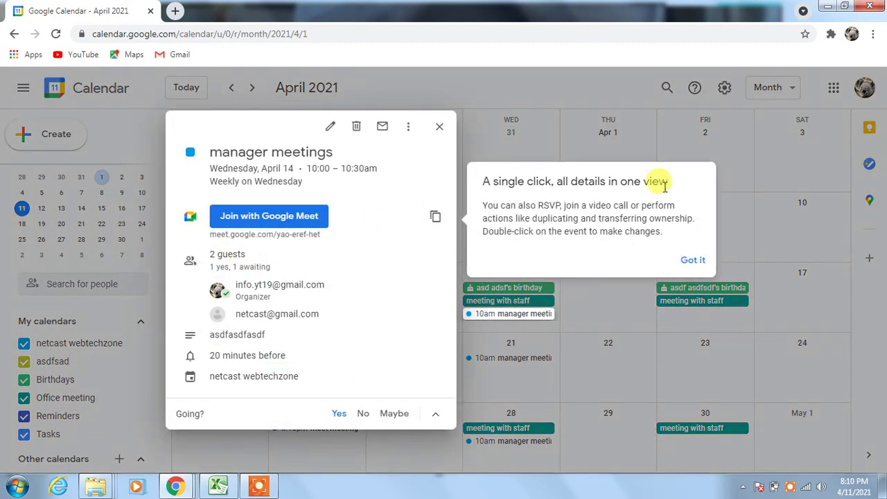
left_click(694, 260)
left_click(440, 126)
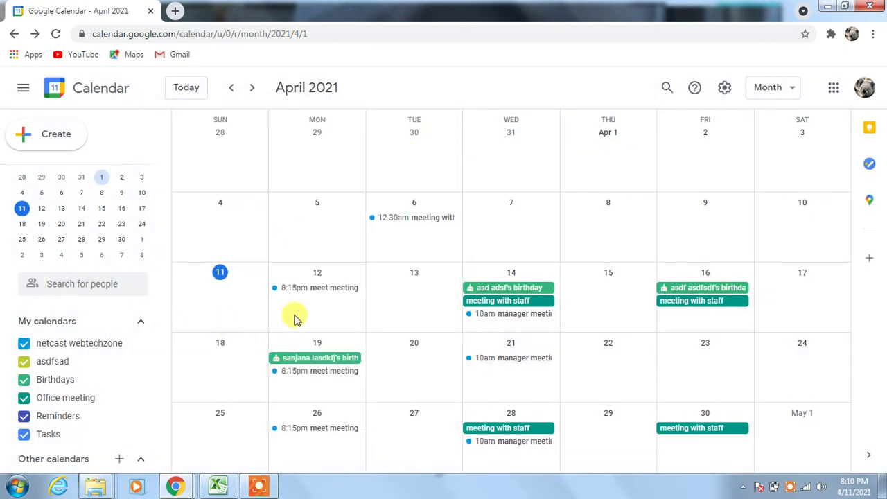
scroll(125, 345, "up", 1)
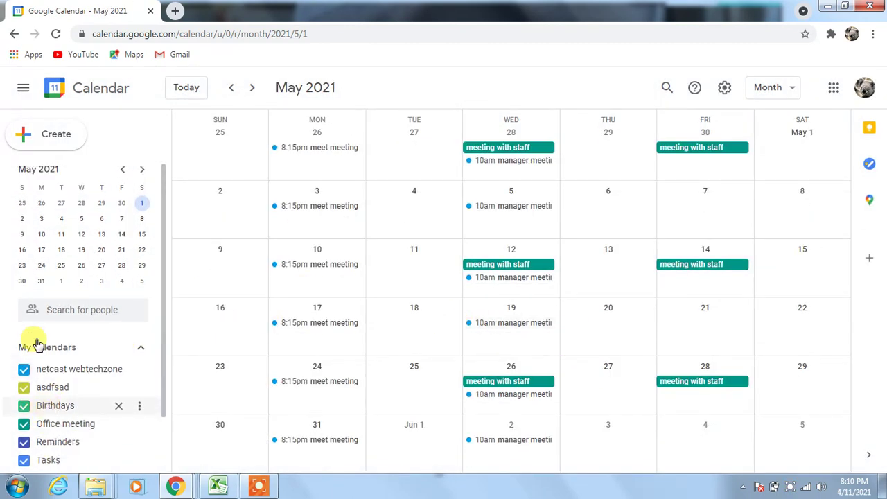
- Open Google Contacts in a new browser tab from the Google apps list
left_click(176, 11)
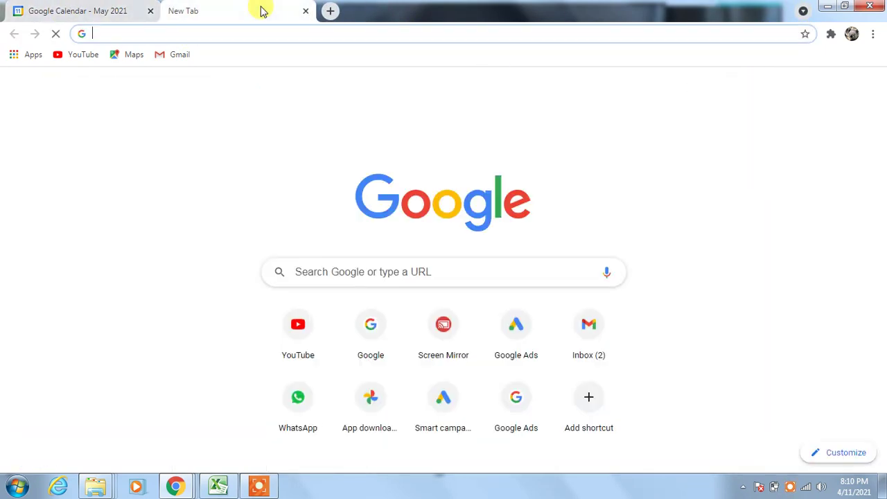
left_click(834, 89)
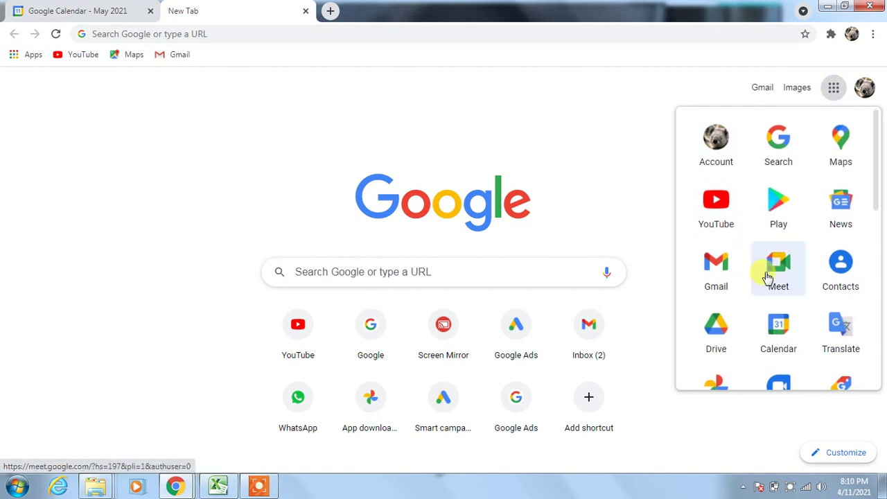
scroll(768, 277, "down", 1)
left_click(841, 208)
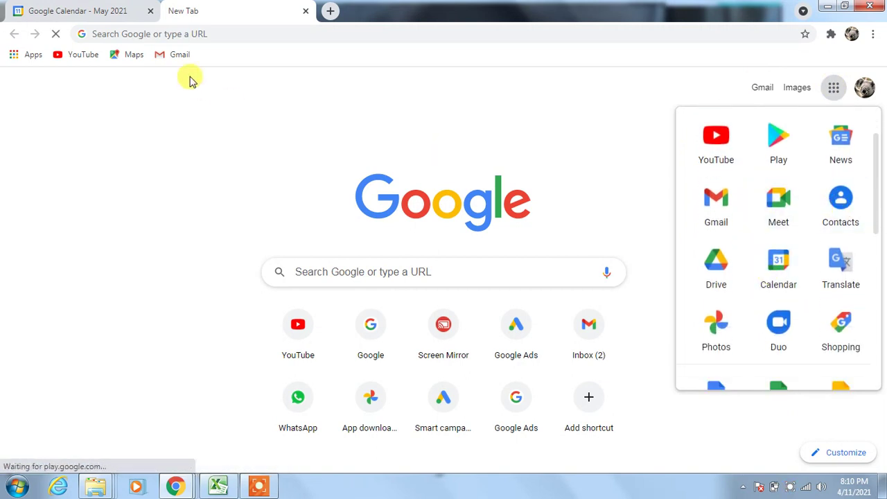
left_click(61, 10)
left_click(195, 10)
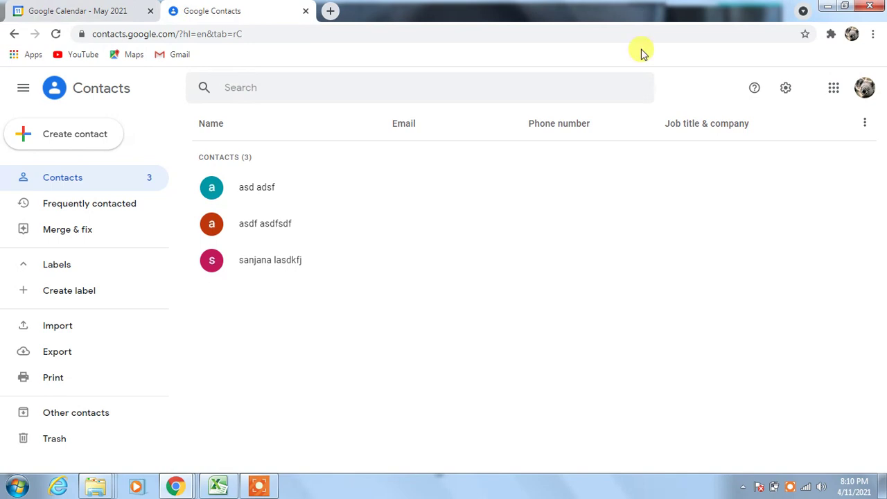
- View the birthday stored in the first contact's details and close them
left_click(865, 88)
left_click(363, 197)
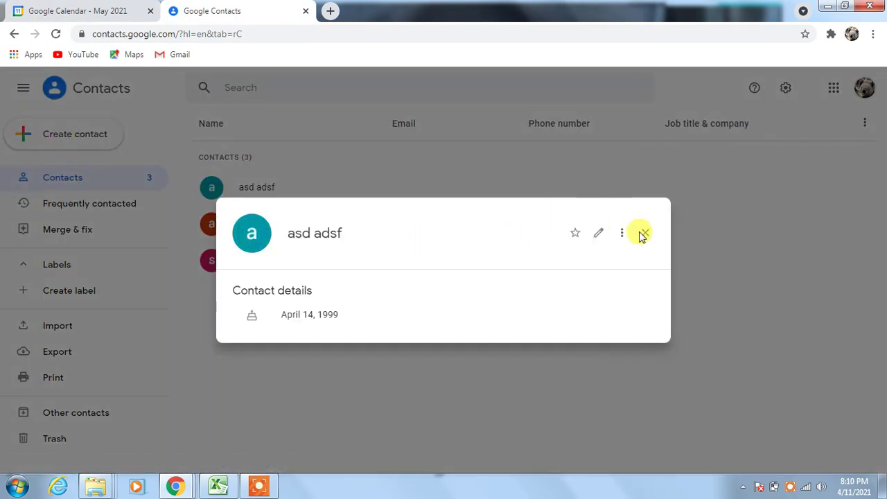
left_click(112, 126)
- Start a new single contact and enter the contact's first and last name
left_click(74, 132)
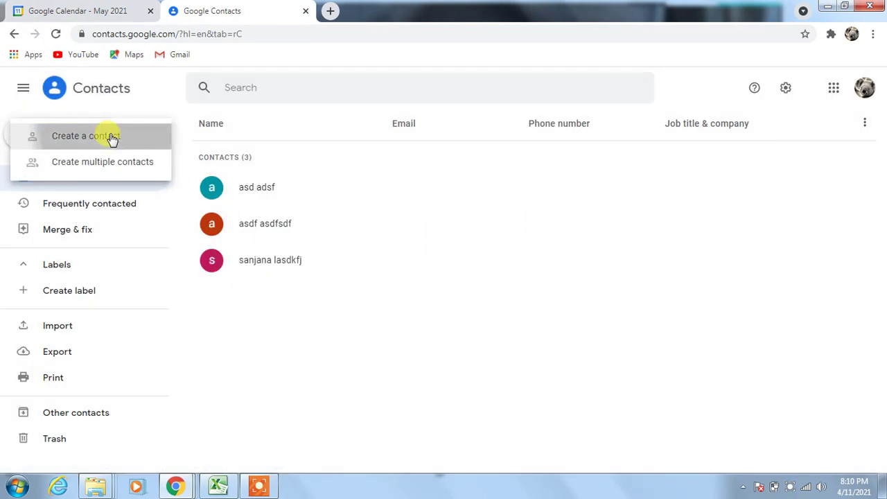
left_click(109, 137)
type("asdf")
left_click(539, 206)
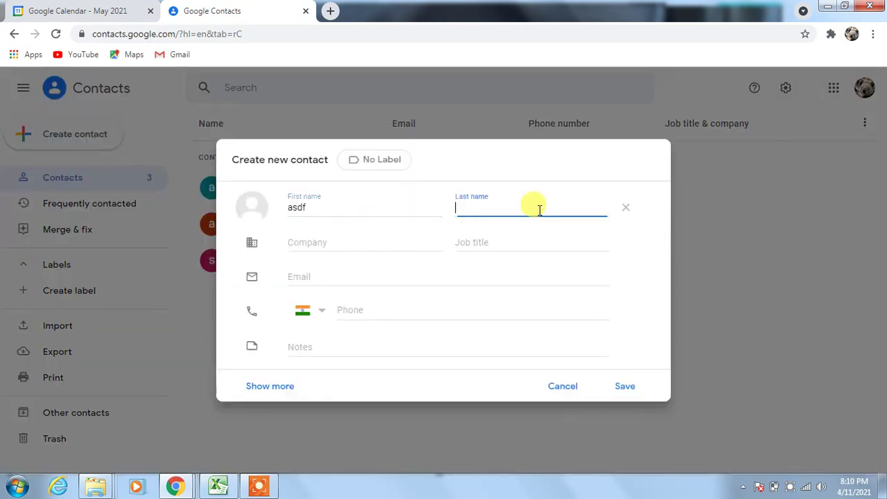
type("asdfds")
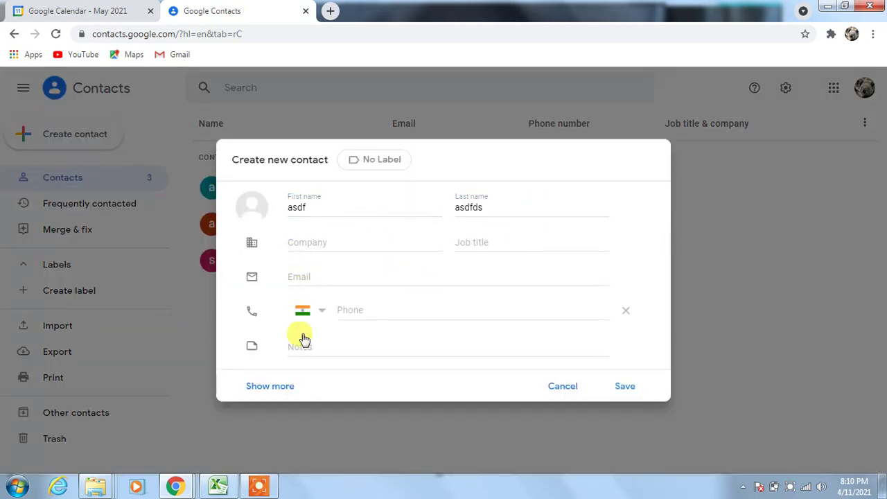
- Expand the new contact's fields, enter the contact's birthday and save the contact
left_click(268, 386)
scroll(324, 340, "down", 3)
scroll(334, 337, "down", 5)
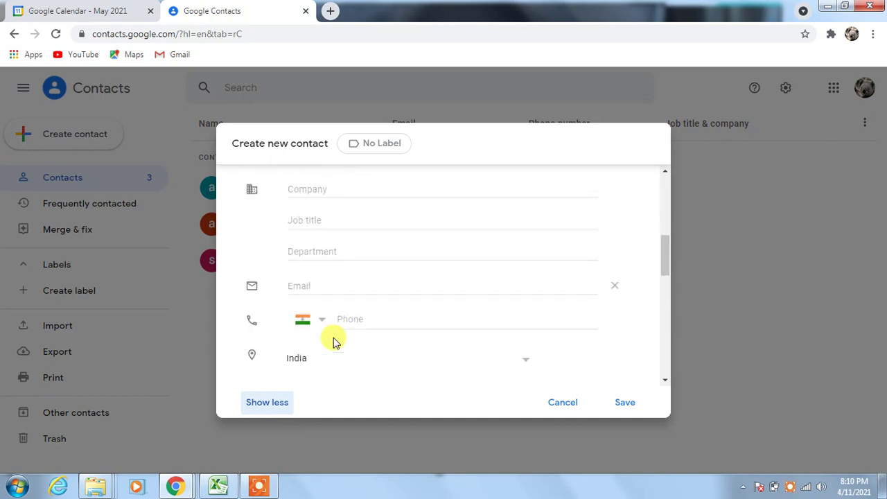
scroll(333, 338, "down", 4)
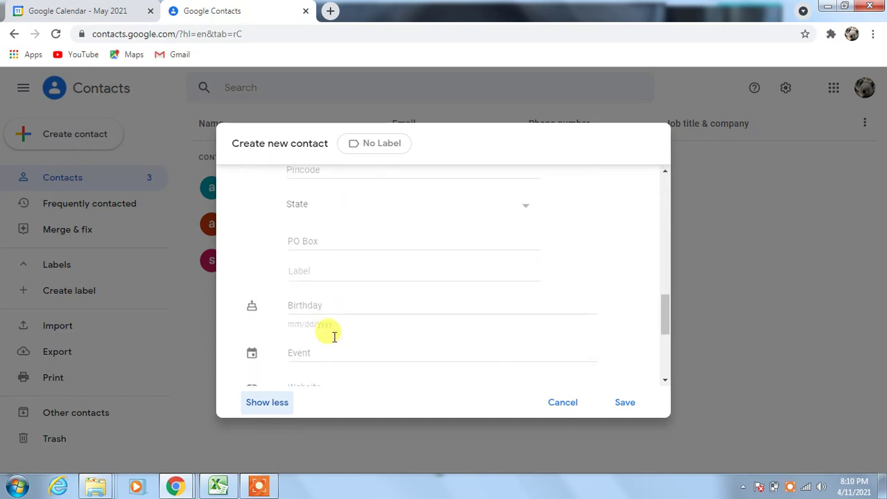
left_click(317, 236)
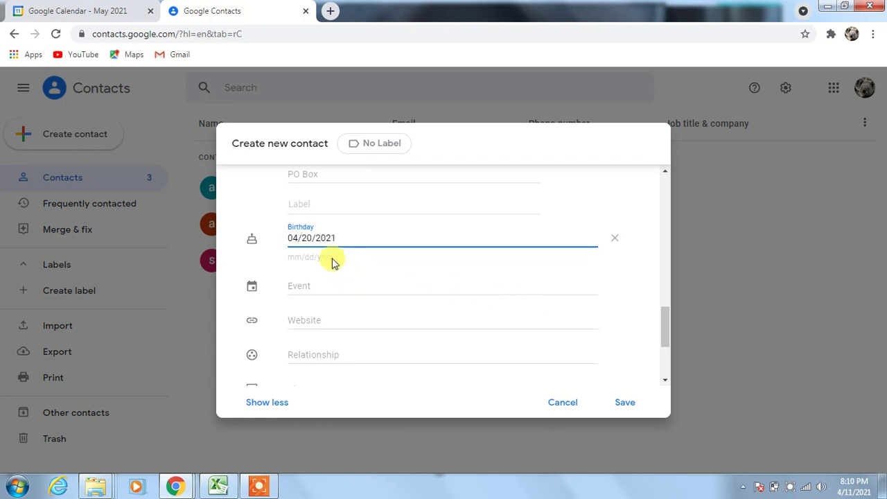
left_click(636, 403)
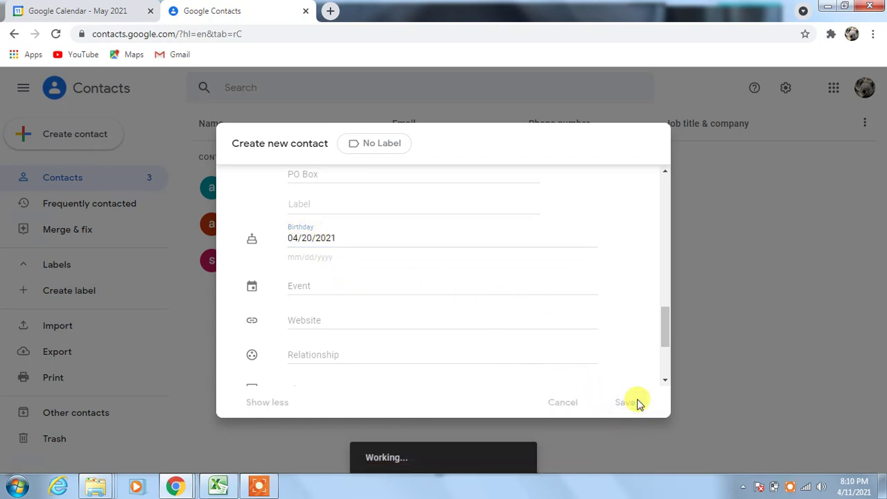
- Switch back to Google Calendar and check April 2021 for the new contact's birthday
left_click(79, 10)
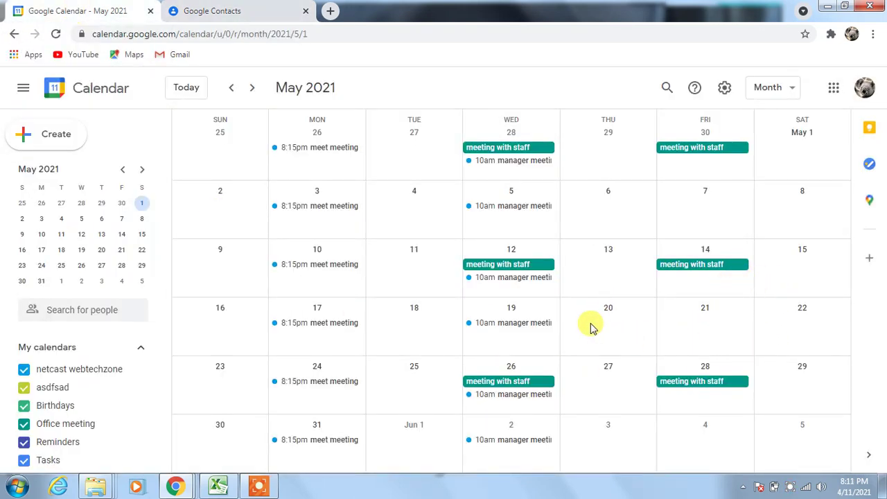
left_click(231, 87)
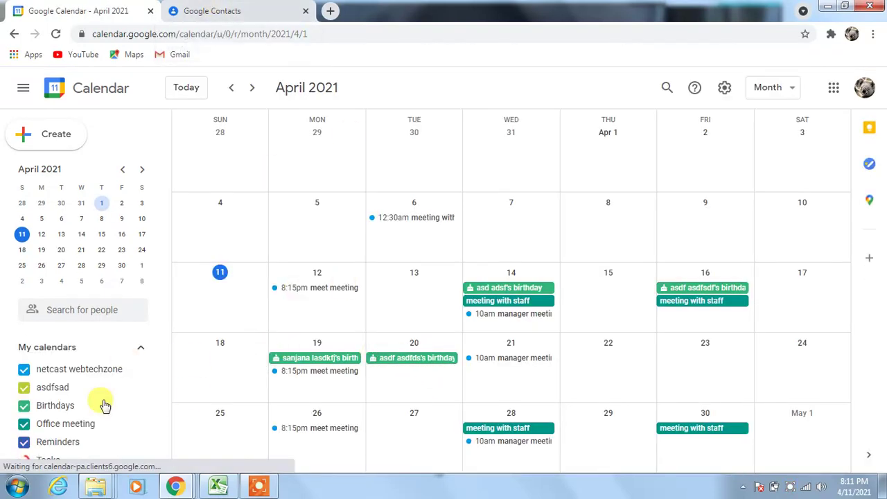
scroll(83, 395, "down", 2)
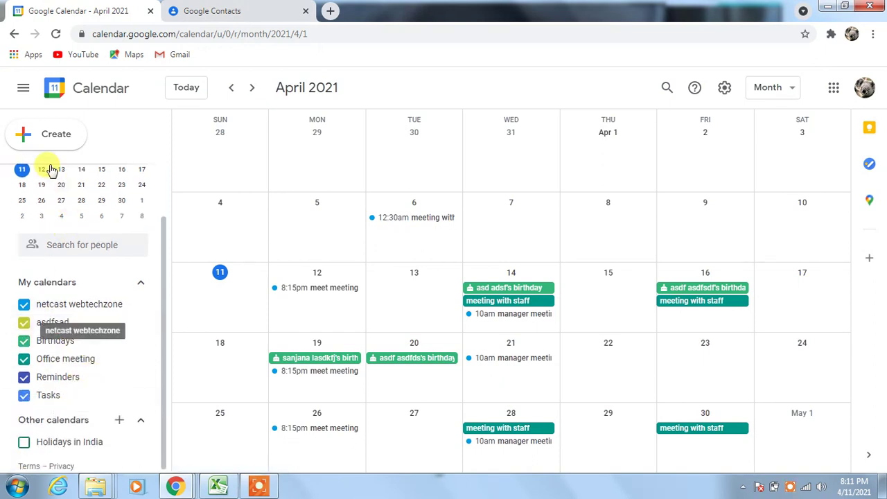